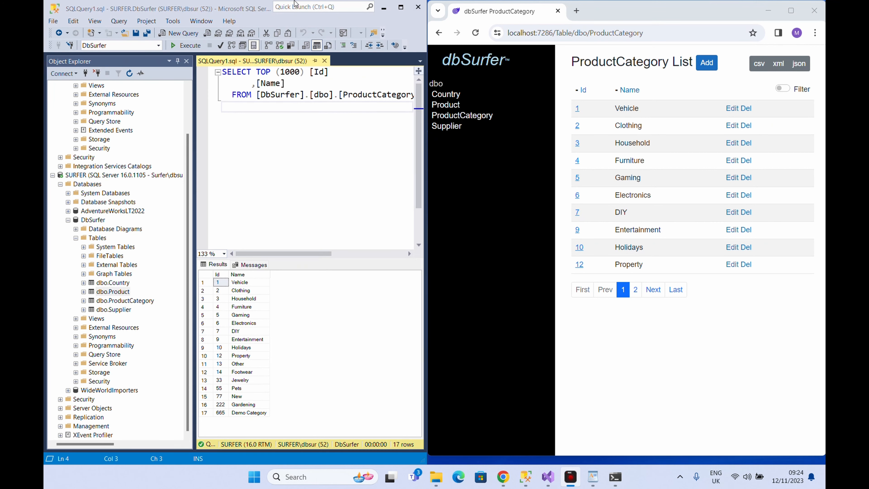
Select the ProductCategory table and reopen the ProductCategory list page in dbSurfer.
key("F8")
key("Down")
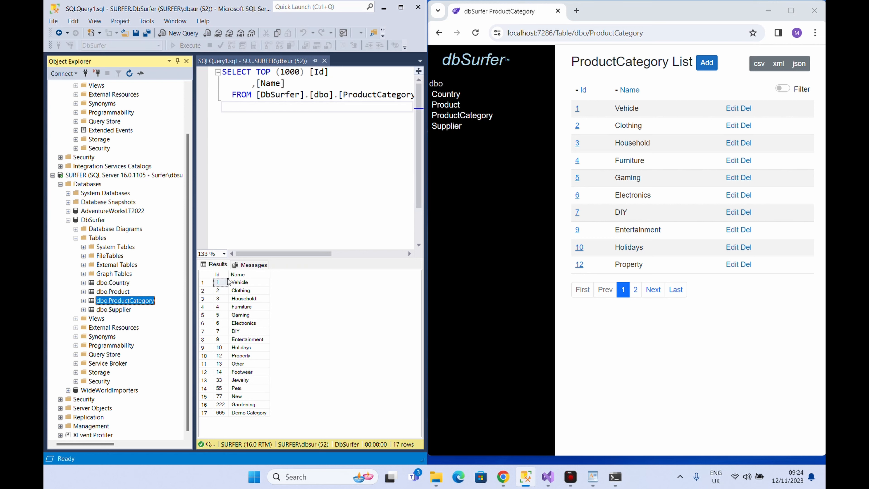
left_click(458, 120)
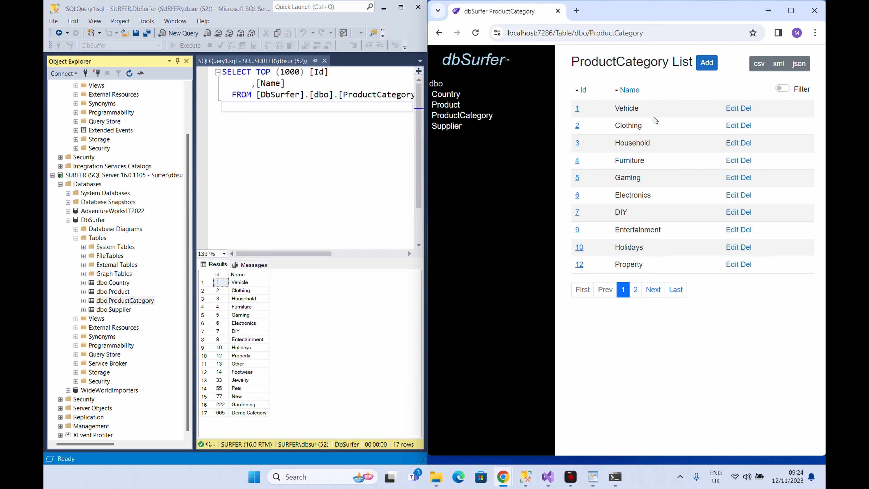
Add a new product category with Id 8888 and Name Test.
left_click(706, 70)
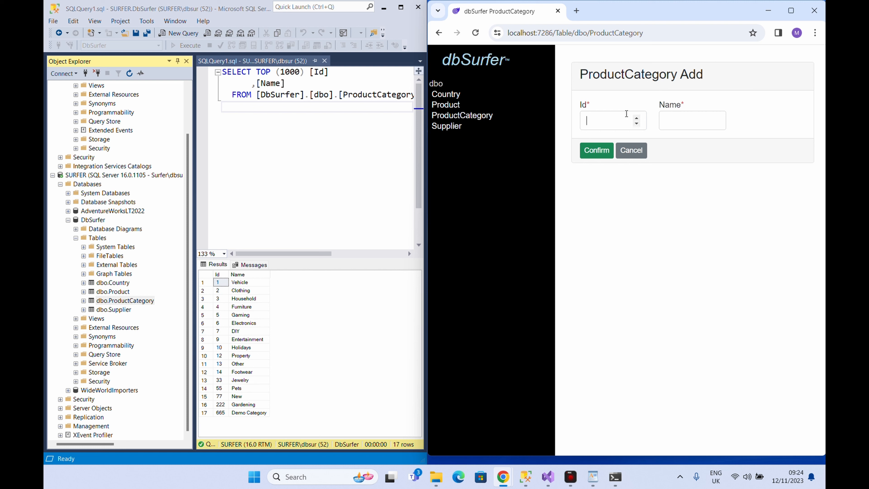
left_click(627, 114)
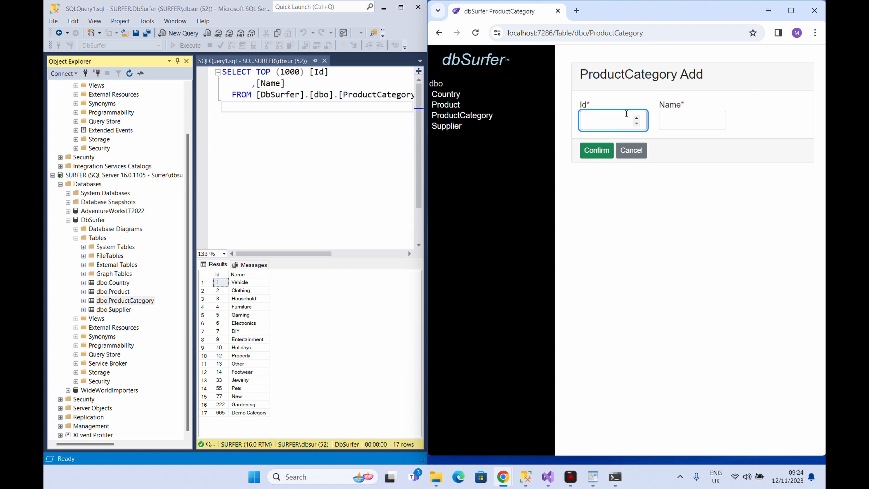
type("8888")
key("Tab")
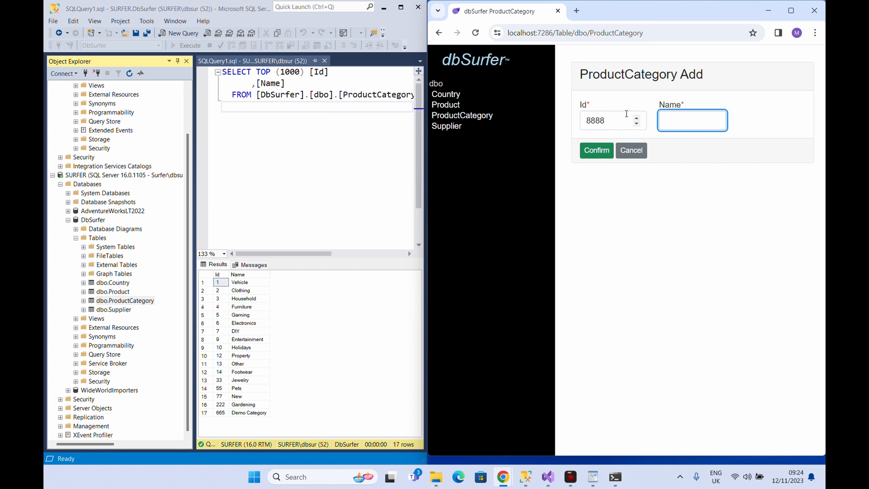
type("Test")
key("BackSpace")
left_click(592, 151)
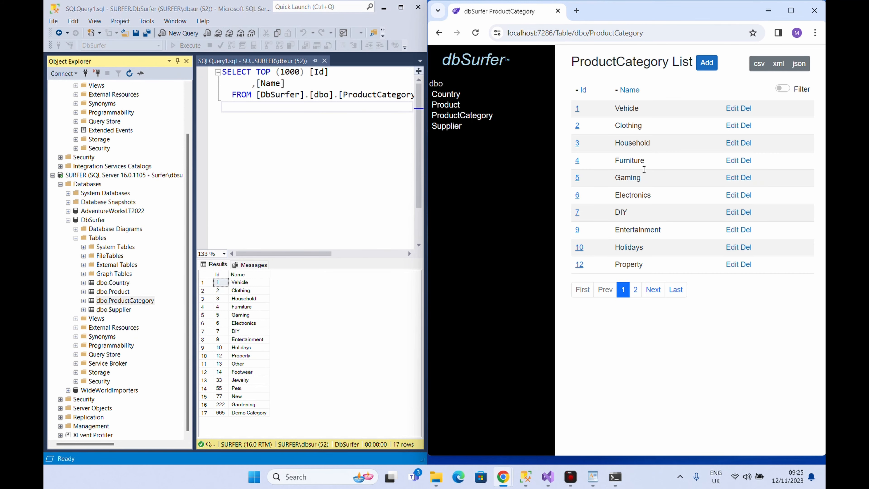
Check the new category on the list's second page and by re-executing the ProductCategory query.
left_click(653, 290)
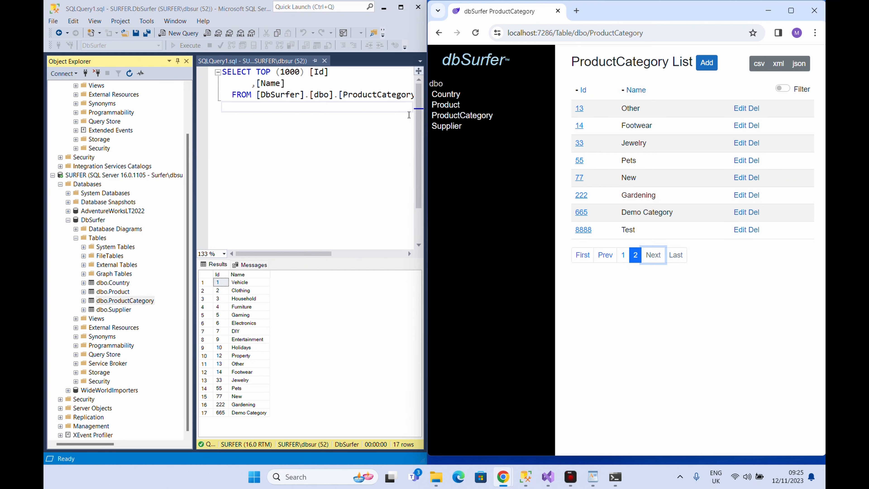
left_click(341, 144)
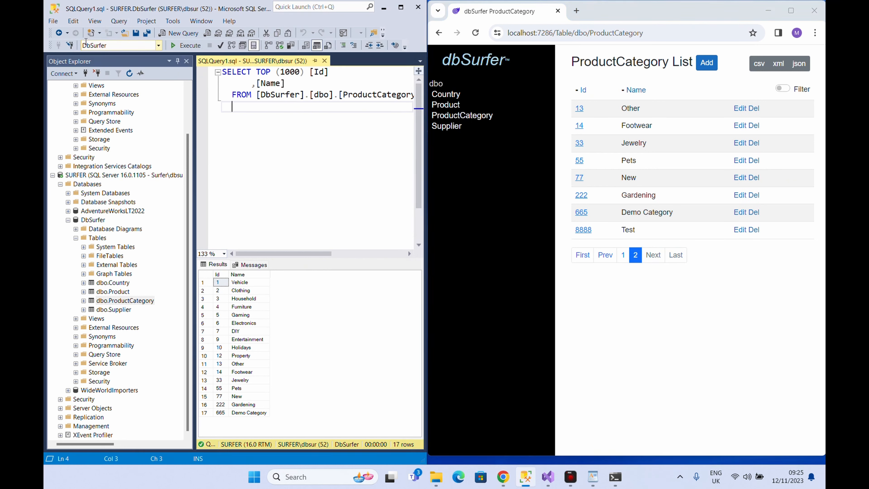
left_click(185, 45)
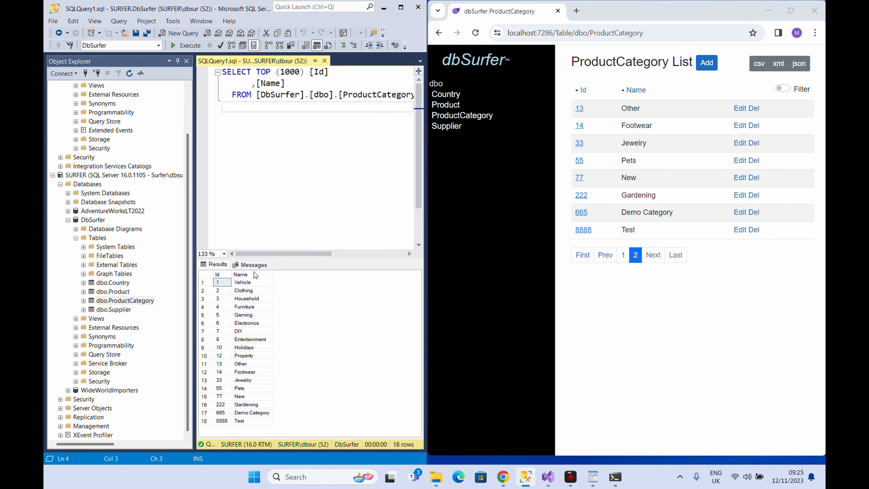
left_click(250, 421)
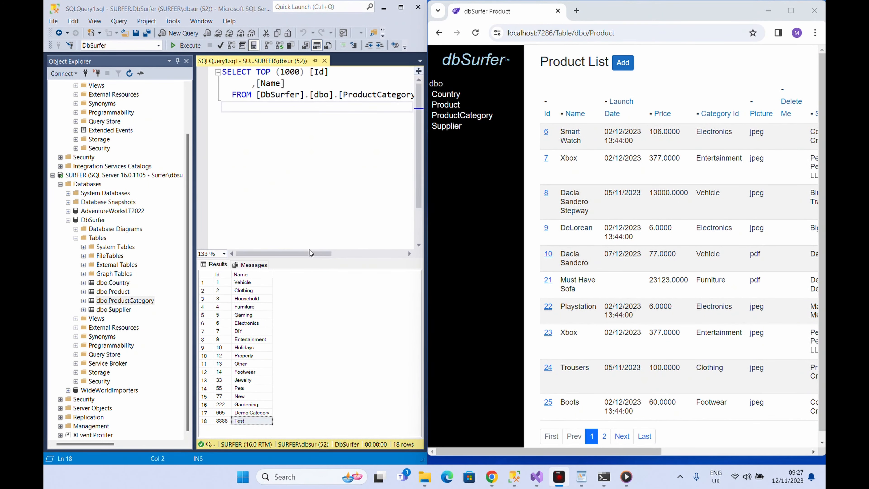
Run Select Top 1000 Rows on the Product table and scroll through the results.
right_click(119, 292)
left_click(163, 290)
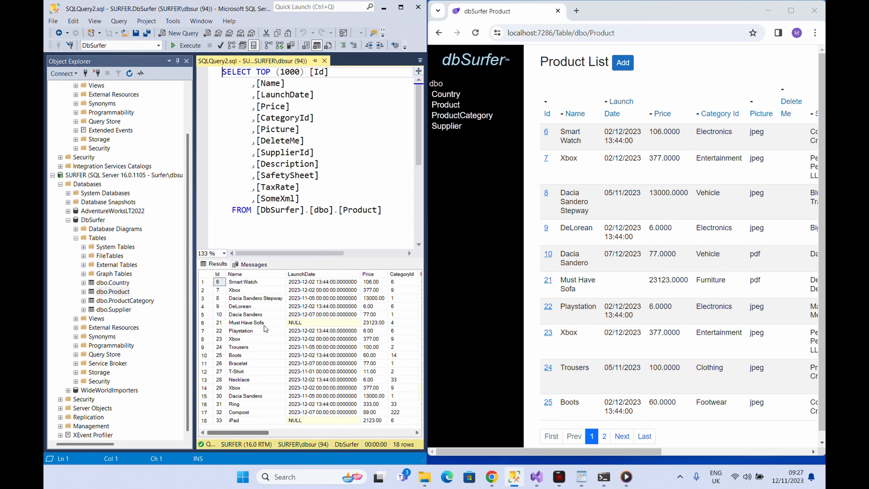
scroll(265, 329, "right", 5)
scroll(264, 329, "left", 5)
Widen the browser, open the Playstation product for editing and choose dbSurferLogo.png as its picture.
left_click(491, 93)
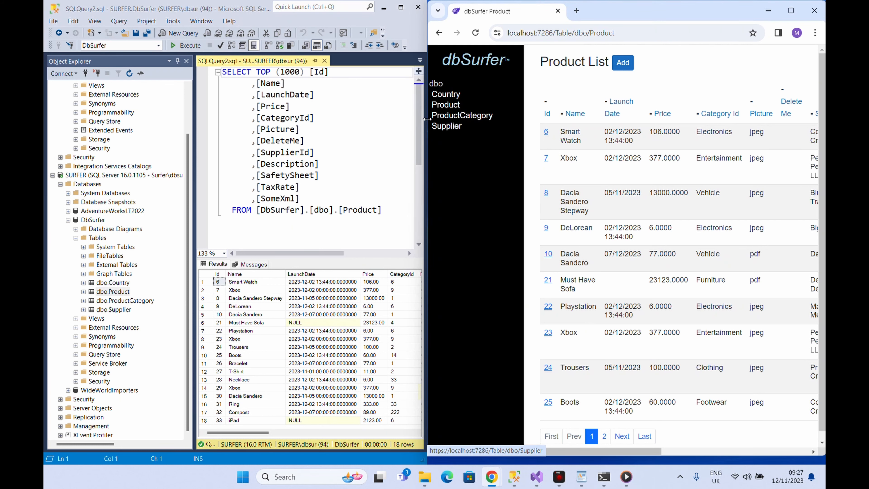
left_click_drag(427, 119, 208, 113)
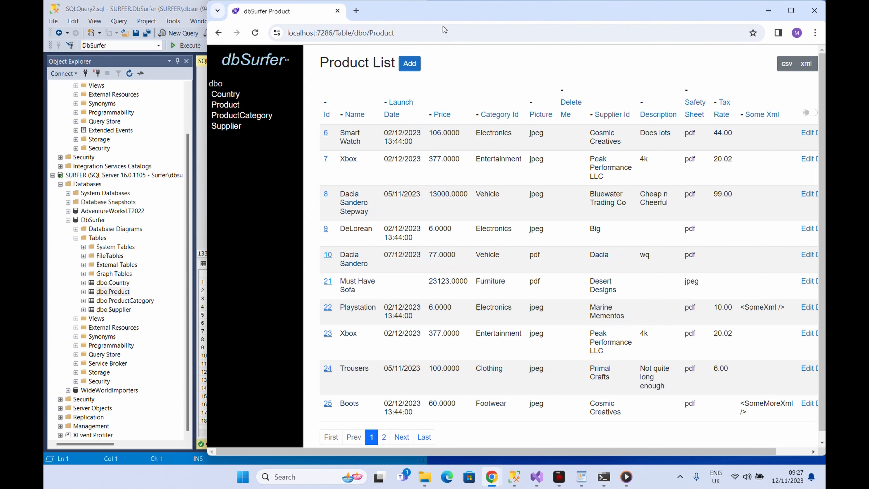
left_click_drag(453, 14, 425, 13)
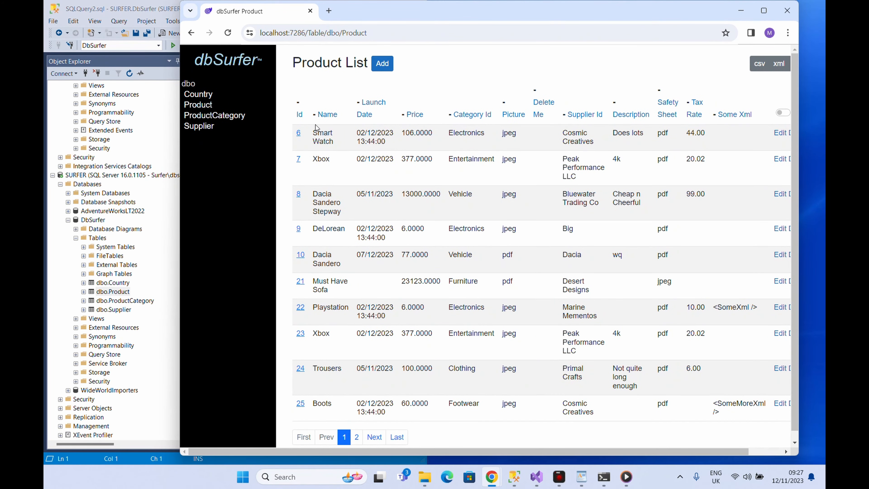
left_click_drag(180, 187, 120, 184)
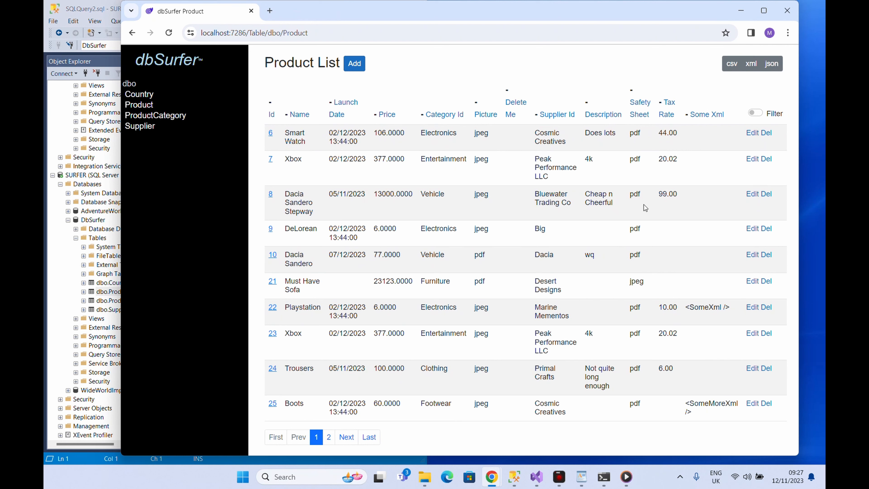
left_click(752, 309)
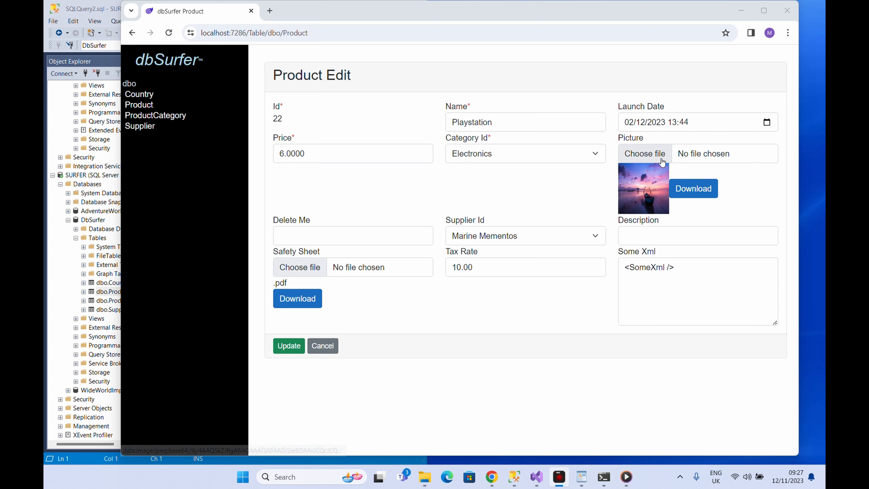
left_click(651, 156)
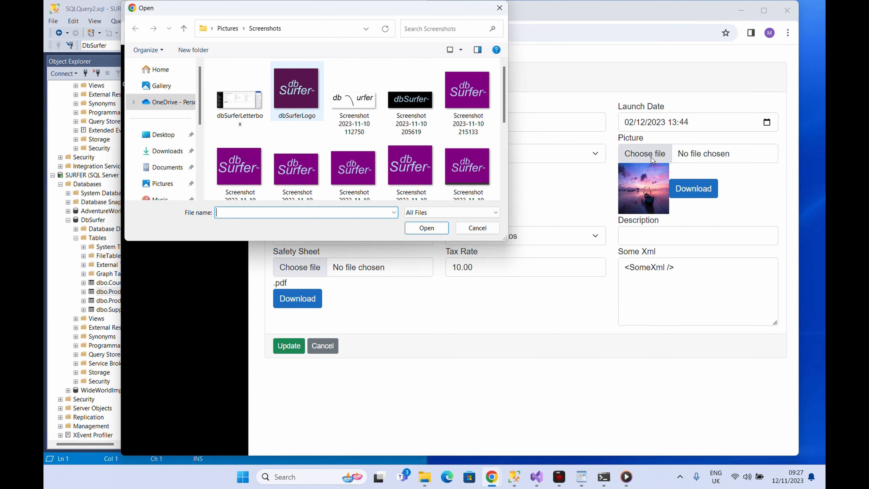
double_click(297, 92)
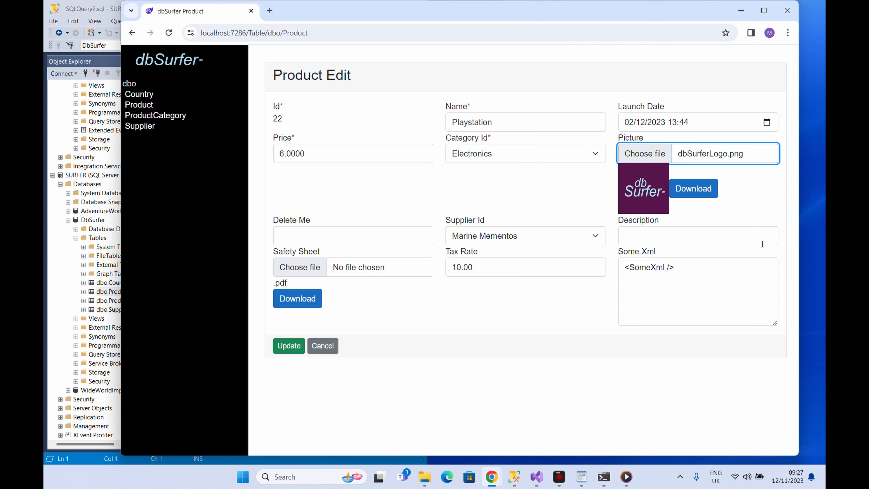
Set the product's launch date to 17/12/2023 17:44.
key("shift+Tab")
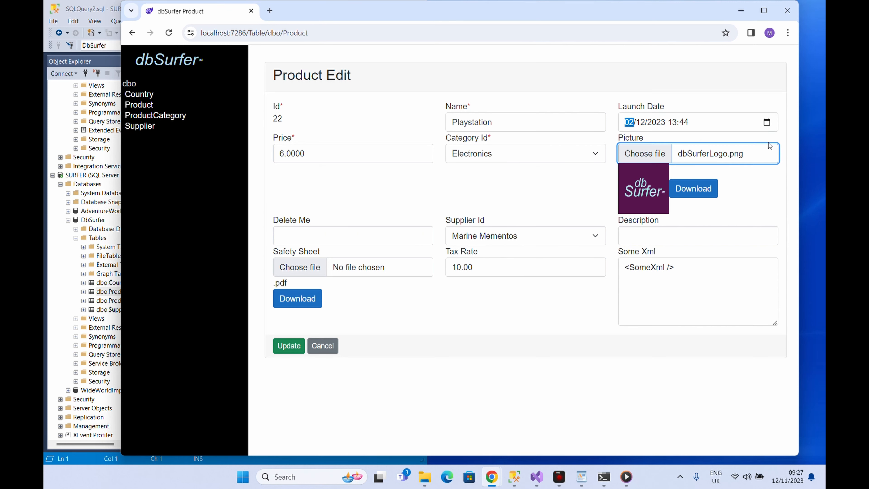
key("alt+Down")
type("17")
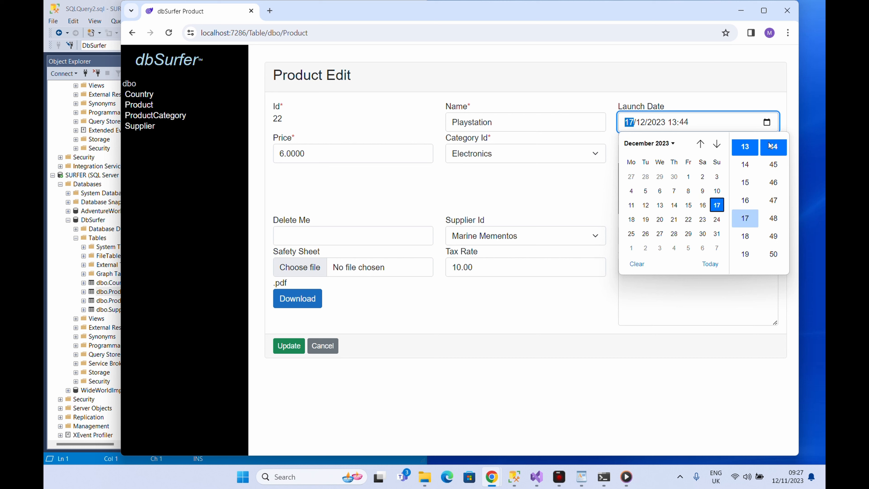
left_click(770, 146)
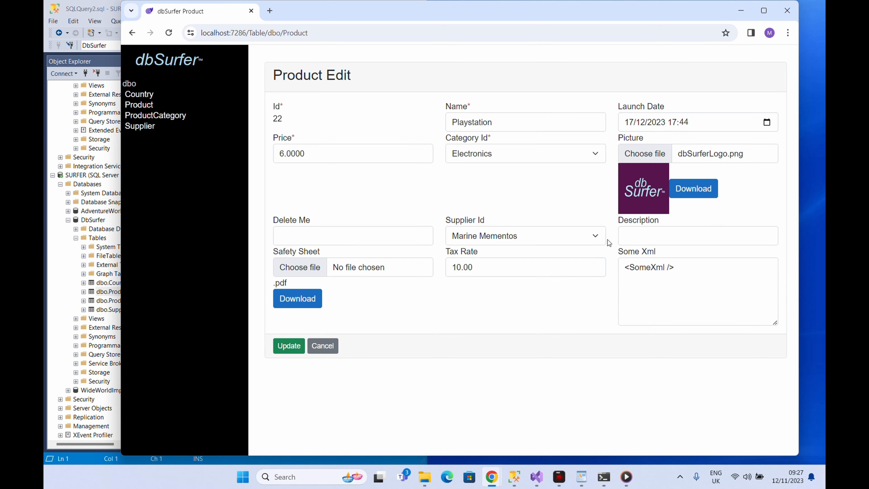
Choose a screenshot PNG file as the safety sheet and update the product.
left_click(316, 274)
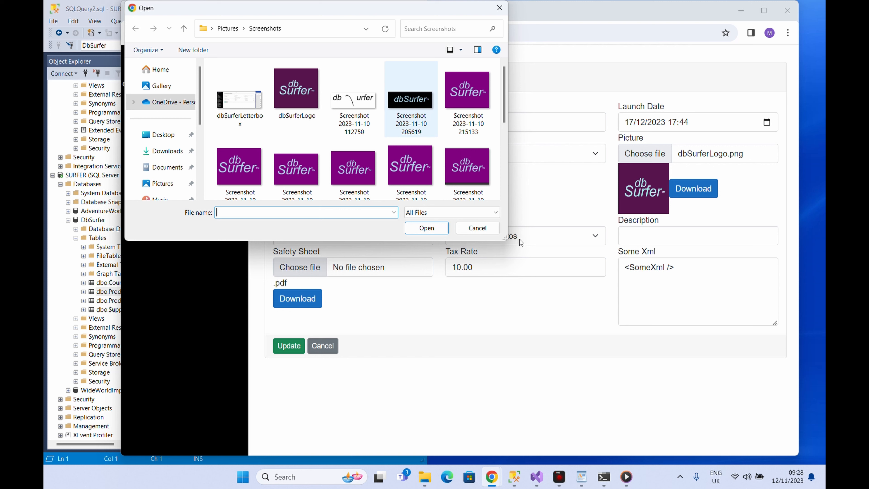
scroll(353, 167, "down", 5)
double_click(297, 163)
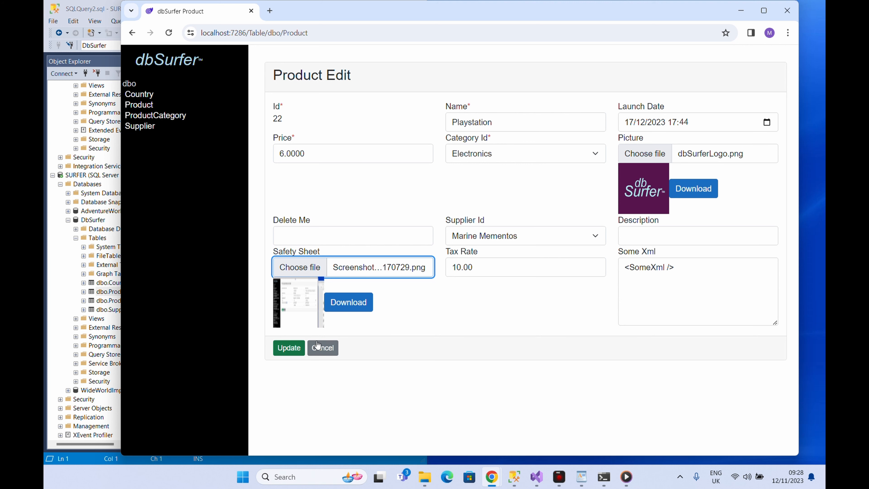
left_click(292, 348)
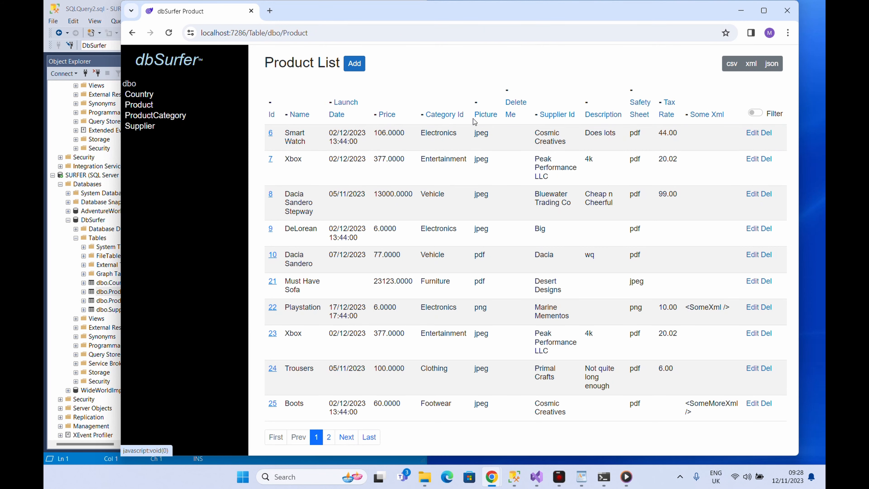
Hide the Description column in the Product list.
left_click(587, 104)
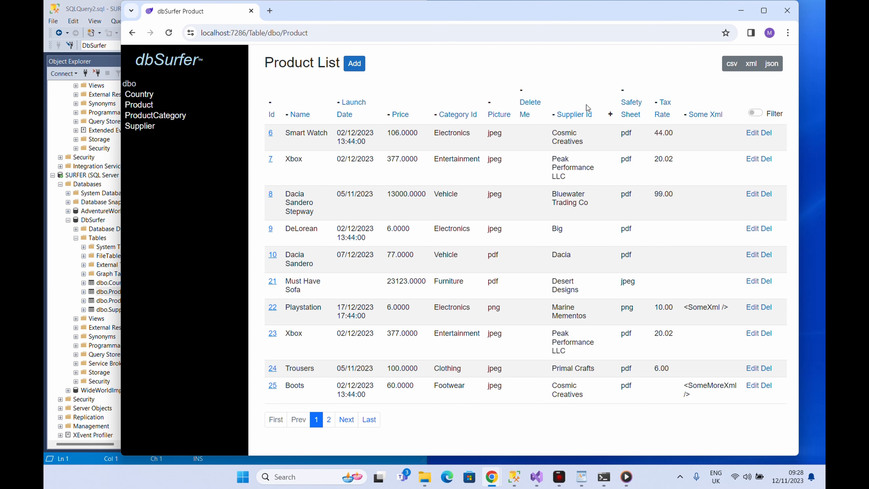
left_click(610, 116)
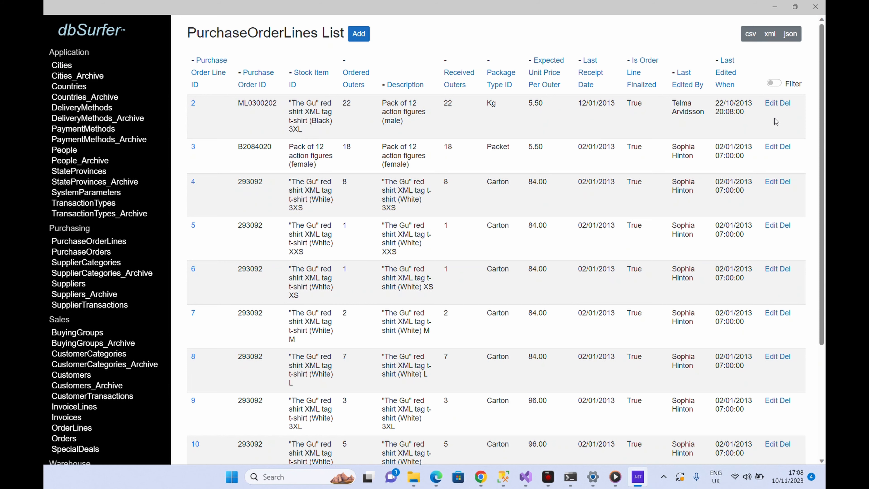
Open purchase order line 2 for editing, clear Ordered Outers and try to update it.
left_click(777, 103)
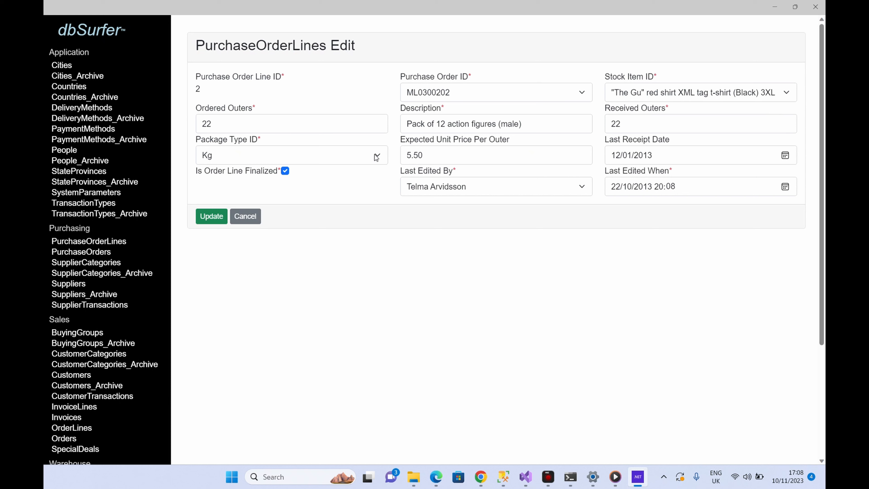
double_click(306, 132)
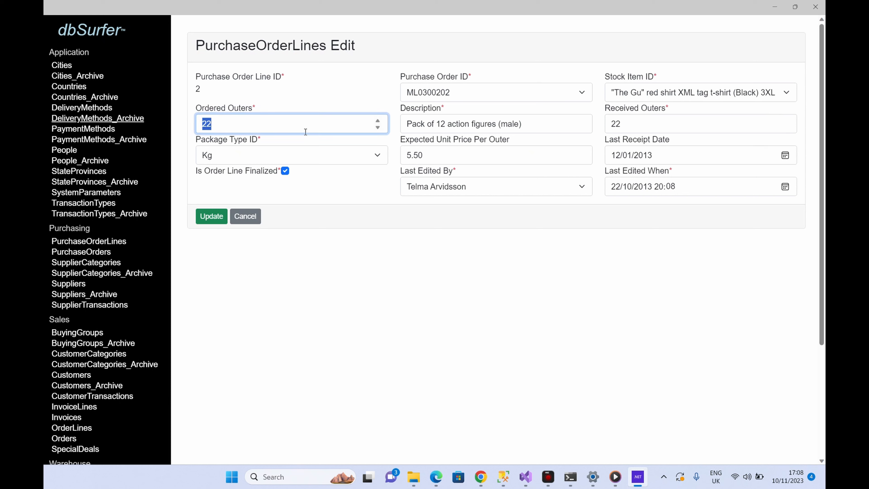
key("BackSpace")
left_click(211, 216)
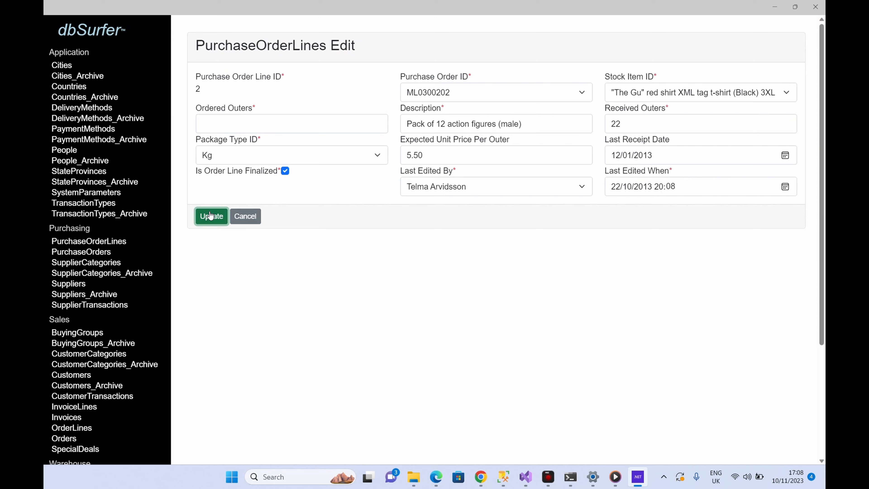
Set Ordered Outers to 33 and Package Type ID to Bottle.
left_click(293, 129)
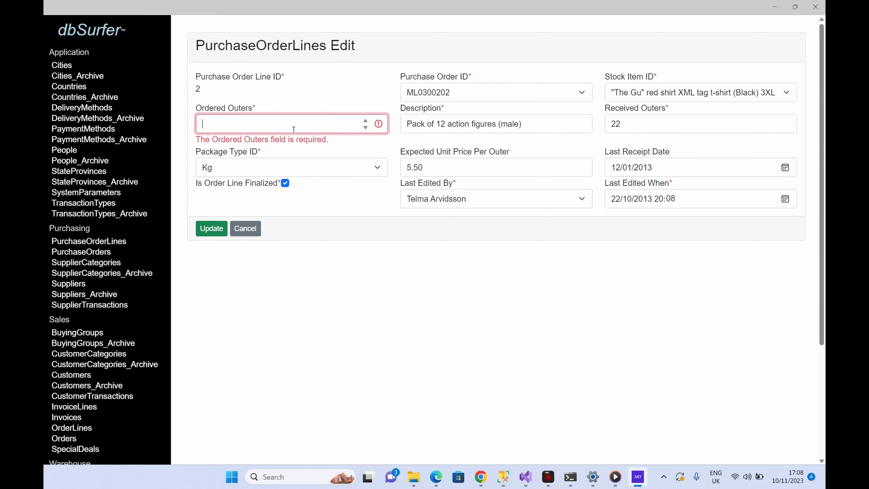
type("33")
left_click(386, 170)
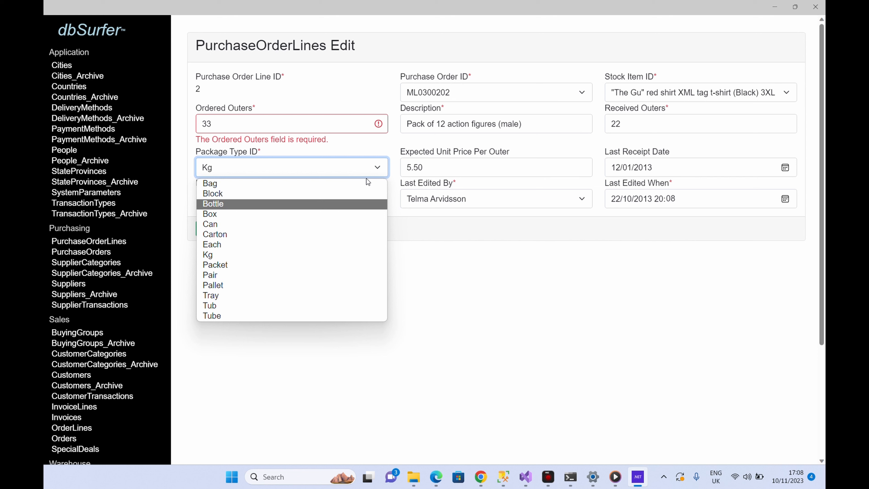
key("Return")
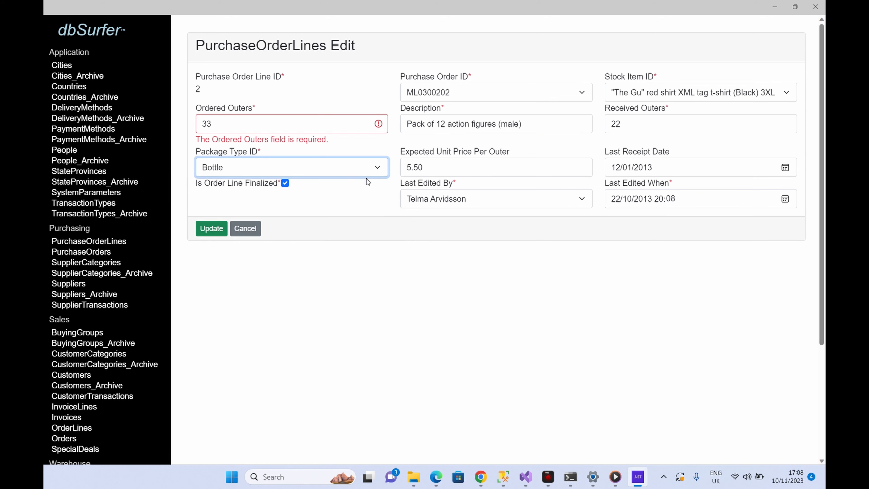
Change the Stock Item ID to "The Gu" red shirt XML tag t-shirt (Black) 6XL.
left_click(477, 199)
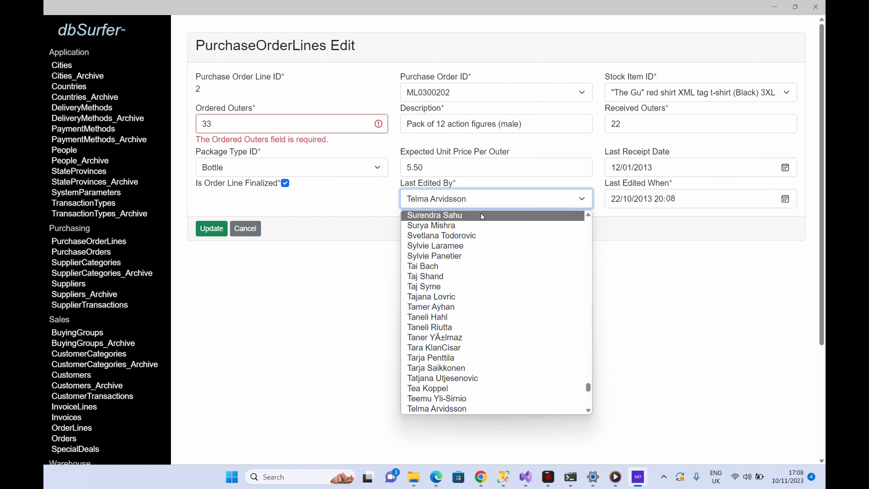
left_click(704, 108)
left_click(704, 102)
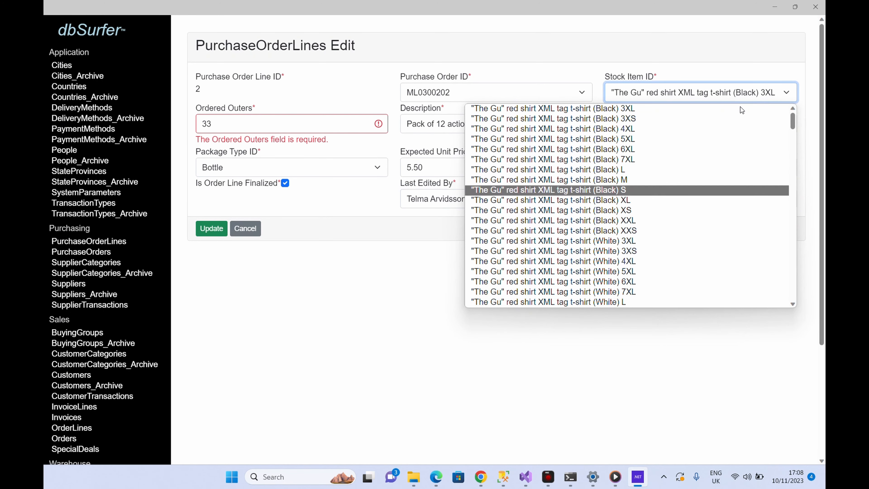
key("Up")
key("Up")
key("Up")
key("Up")
key("Return")
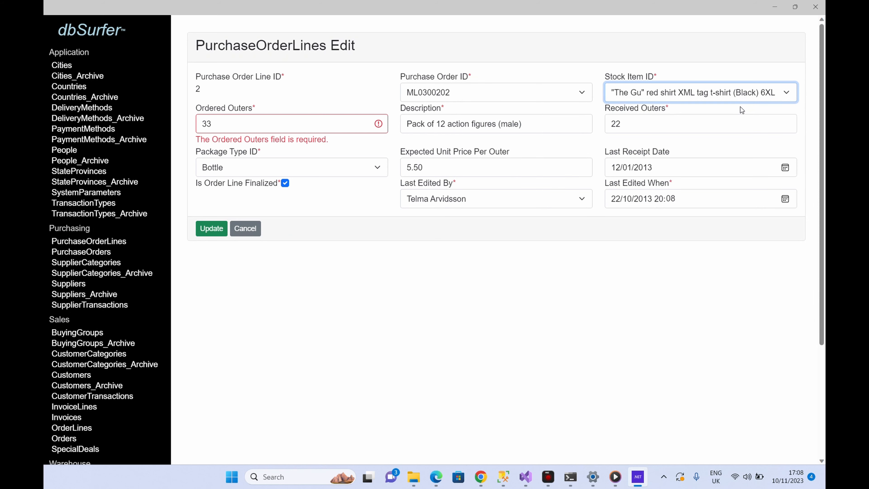
Save the edited purchase order line 2.
left_click(742, 110)
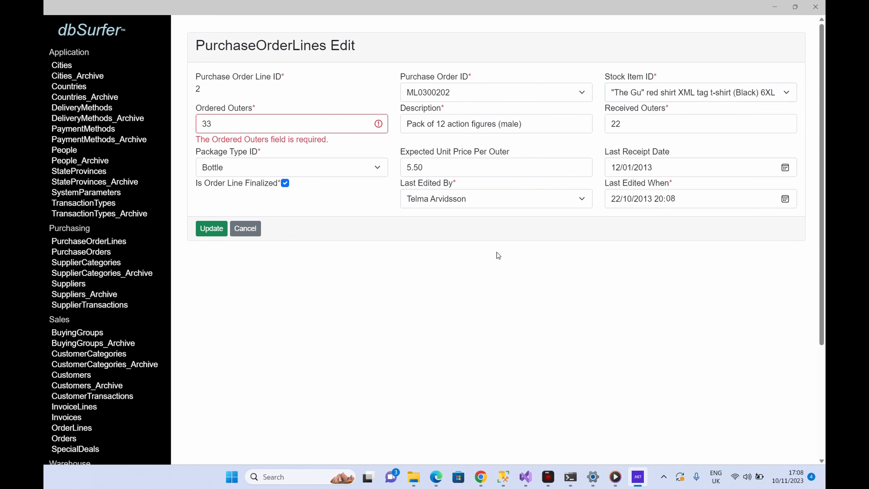
left_click(216, 234)
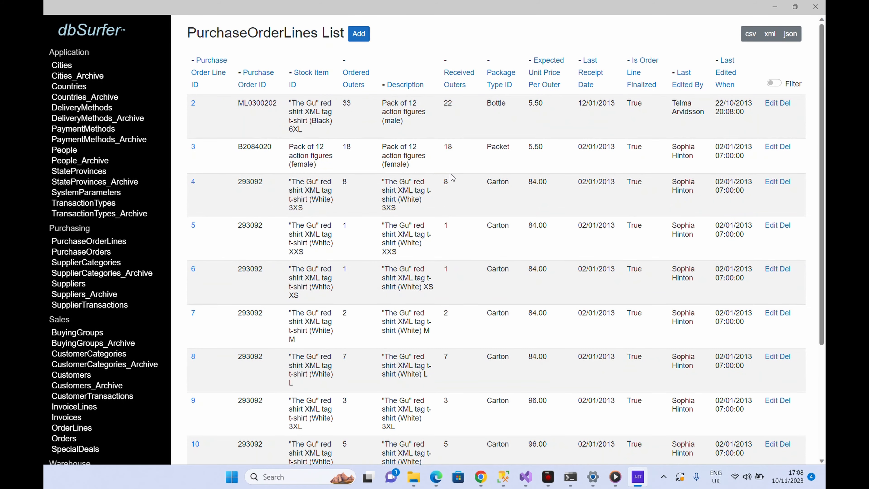
left_click(771, 103)
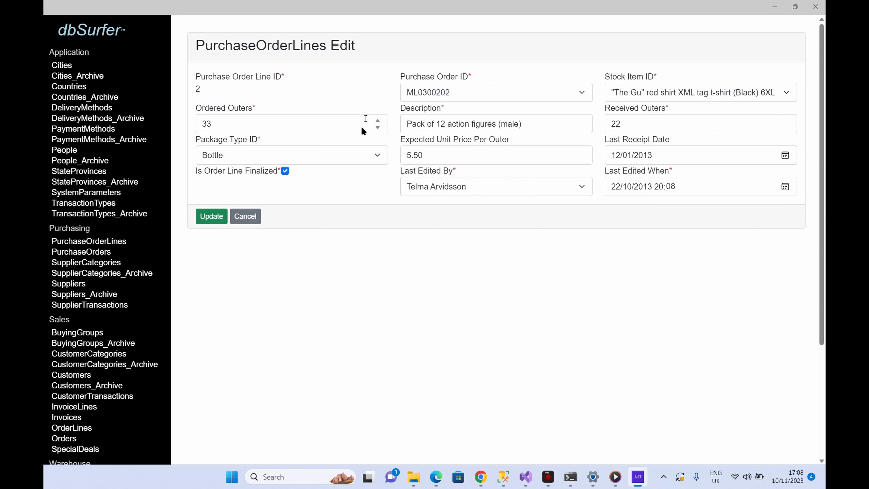
left_click(328, 153)
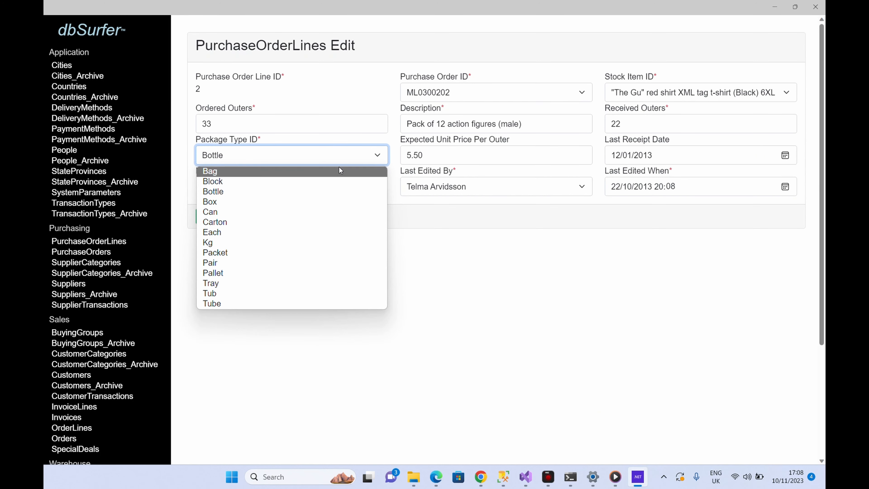
left_click(338, 166)
left_click(234, 215)
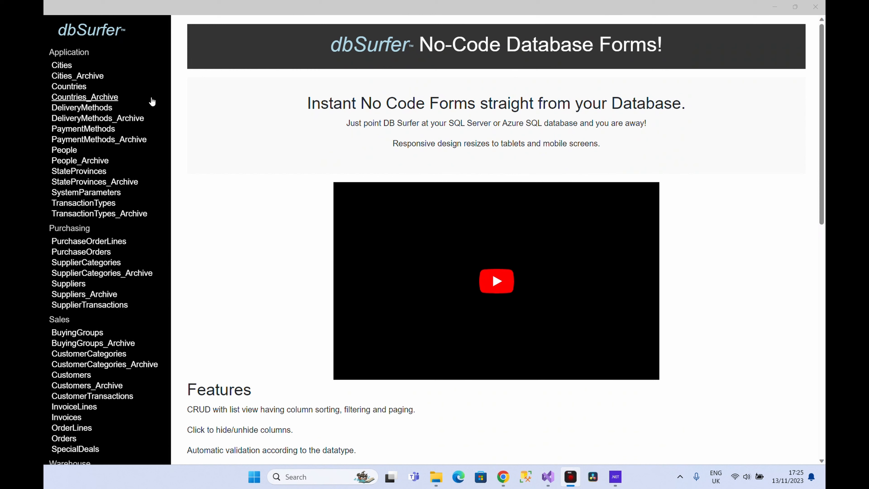
Open the PurchaseOrders list and sort it by Purchase Order ID, then by Delivery Method ID in both directions.
left_click(77, 241)
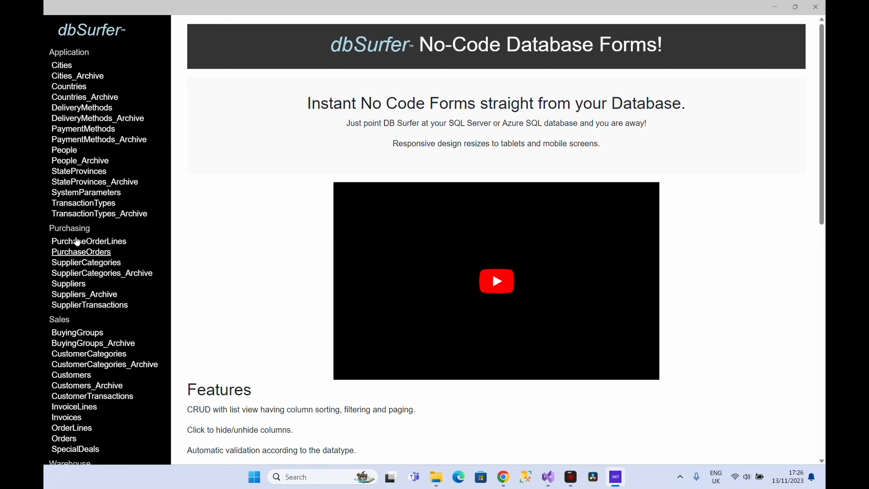
left_click(78, 251)
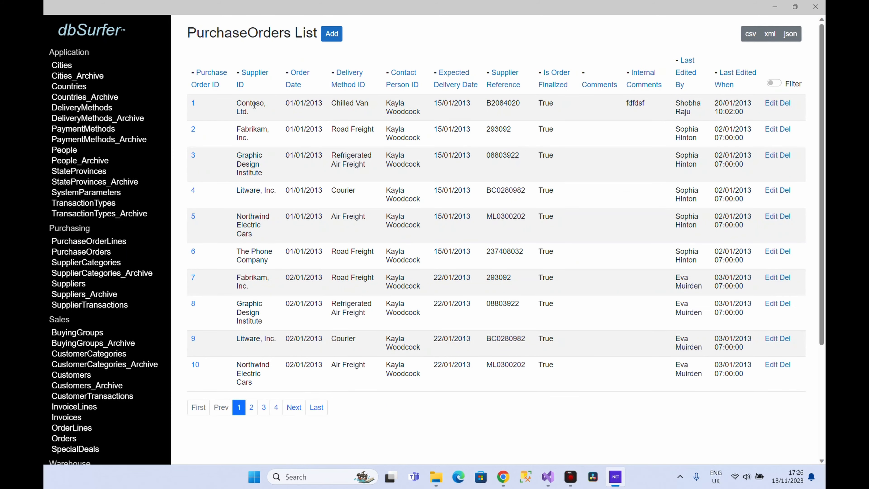
left_click(214, 80)
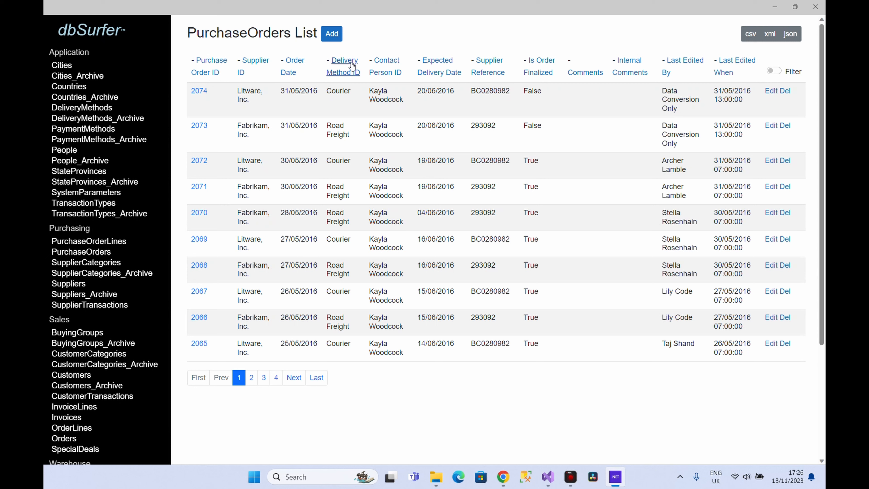
left_click(348, 80)
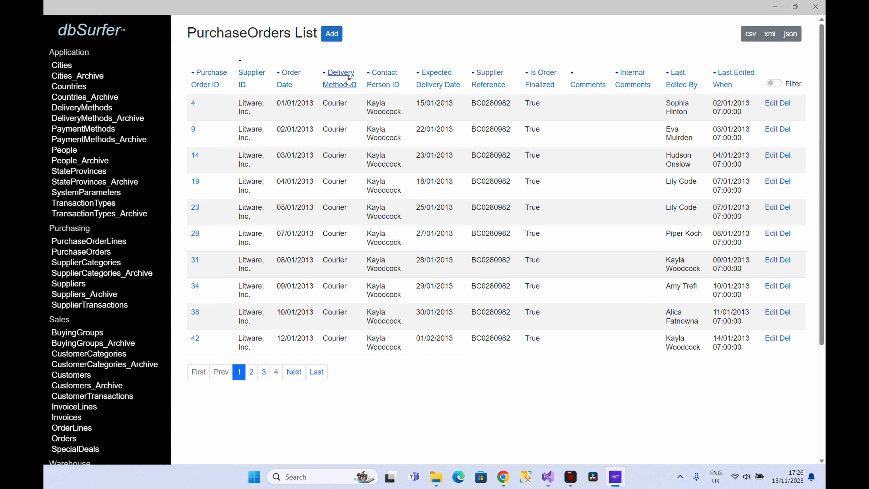
left_click(348, 80)
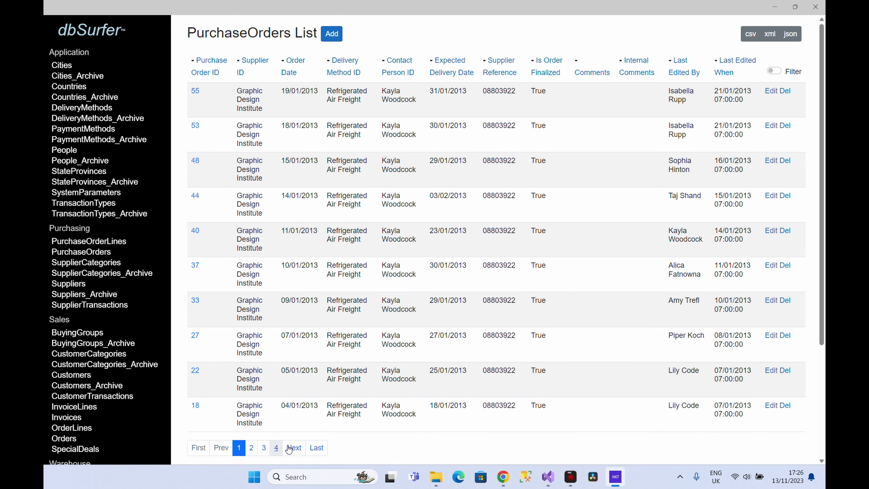
Page through the purchase orders list: page 4, next page, last page, previous page and first page.
left_click(276, 447)
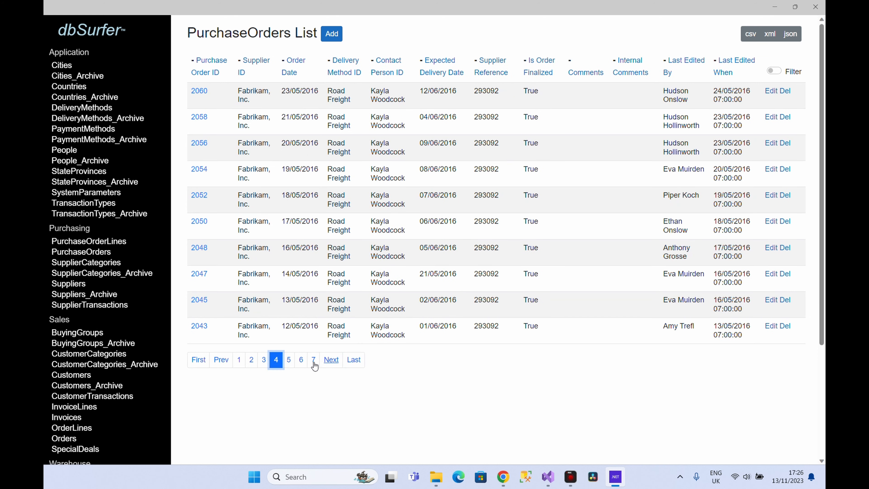
left_click(324, 362)
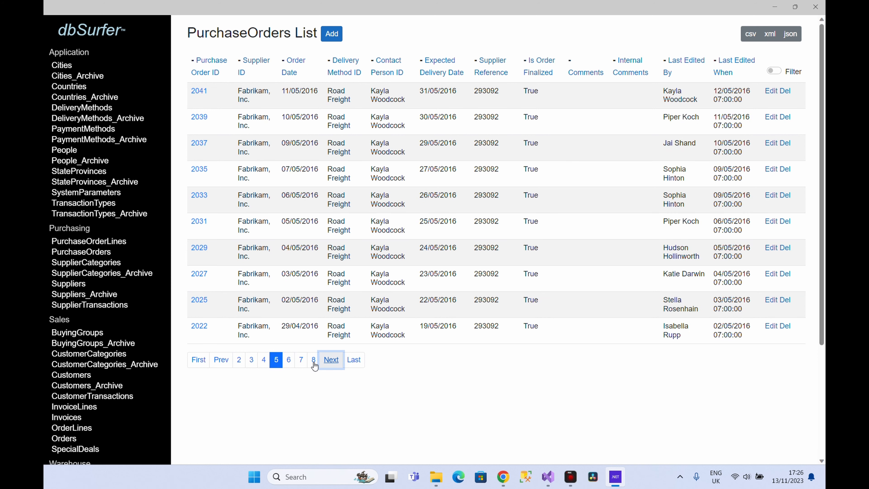
left_click(354, 362)
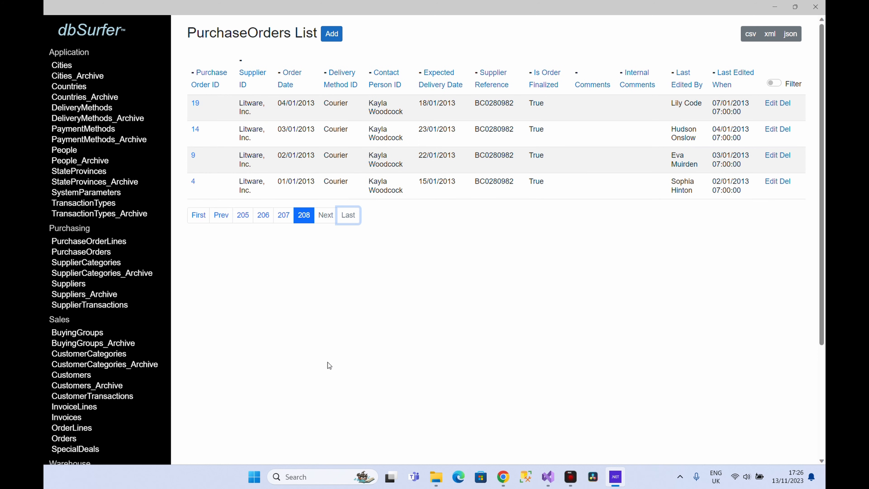
left_click(221, 220)
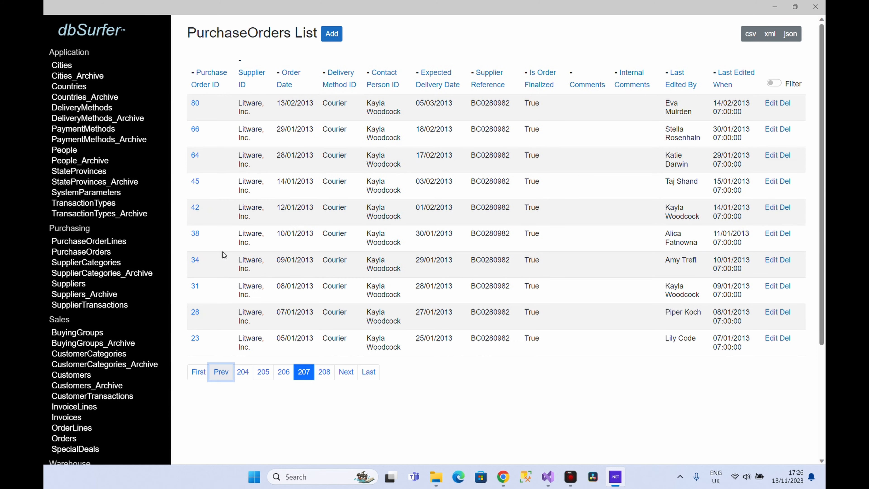
left_click(197, 371)
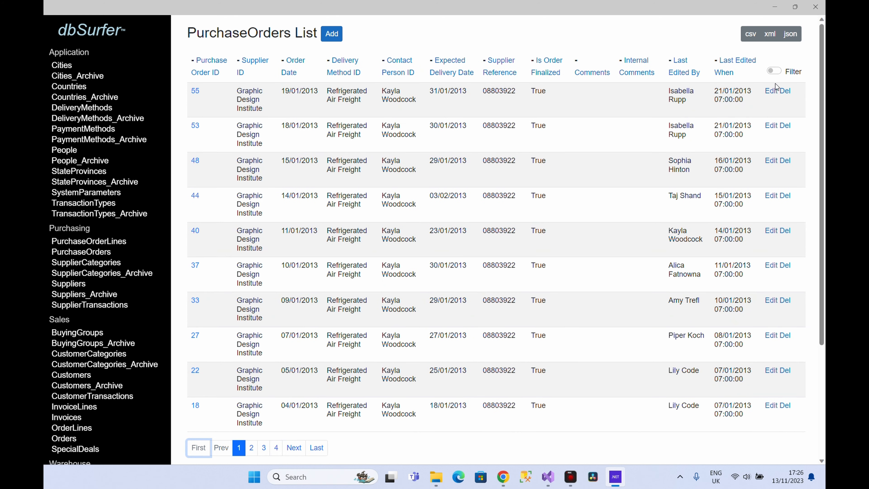
Turn on filtering and filter purchase orders by Delivery Method ID Chilled Van.
left_click(774, 71)
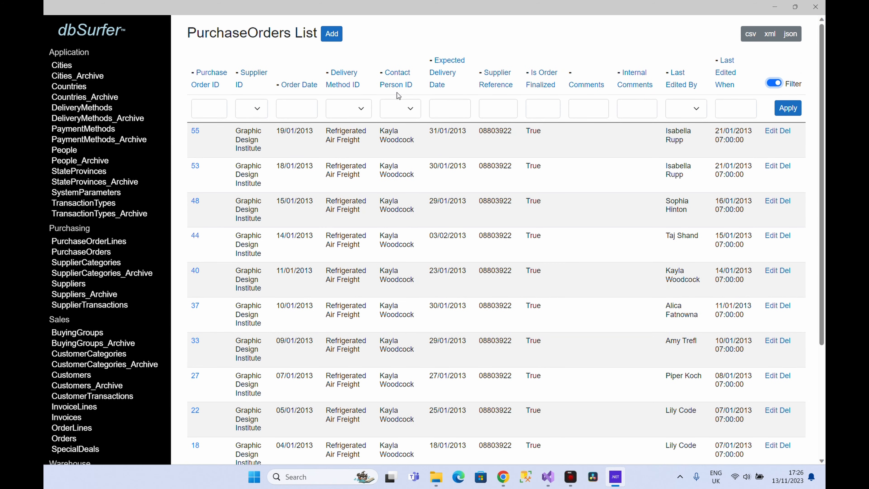
left_click(344, 108)
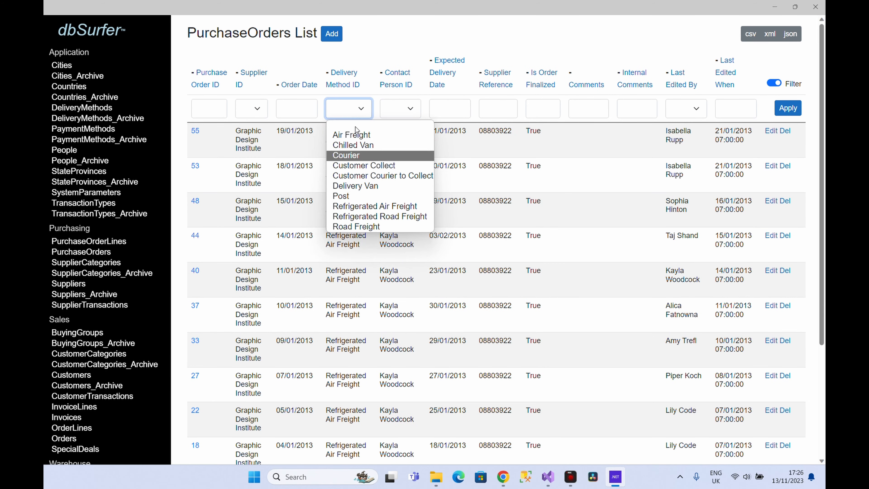
key("Up")
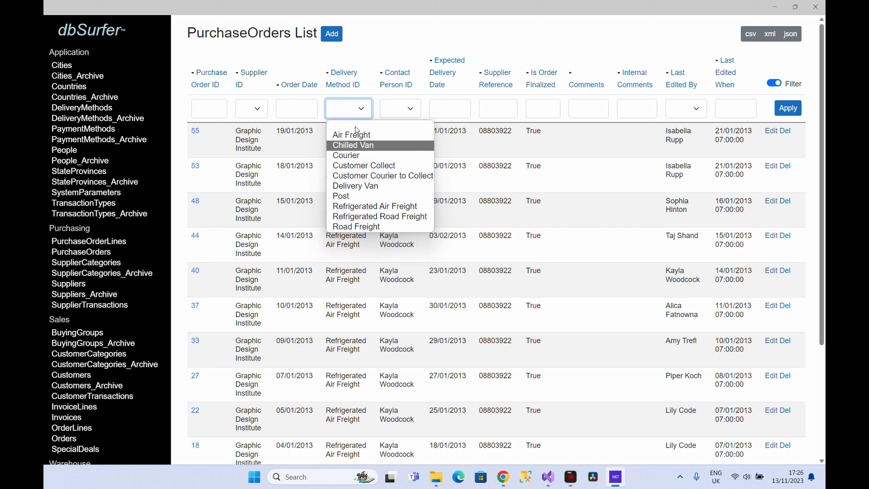
key("Return")
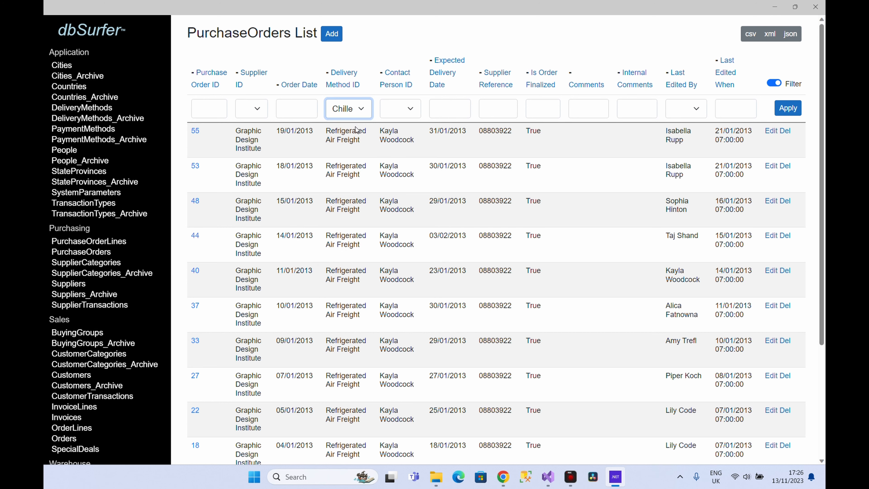
left_click(777, 112)
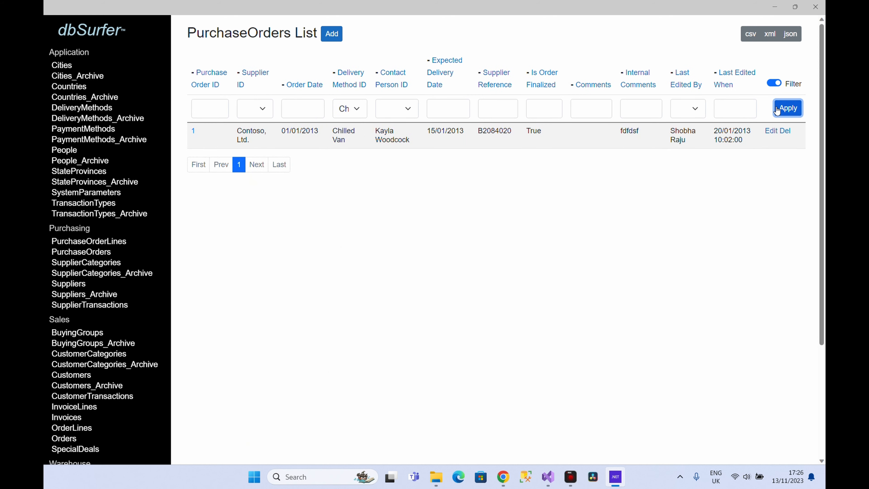
Clear the Delivery Method filter and filter purchase orders by Purchase Order ID 77.
left_click(350, 108)
left_click(353, 122)
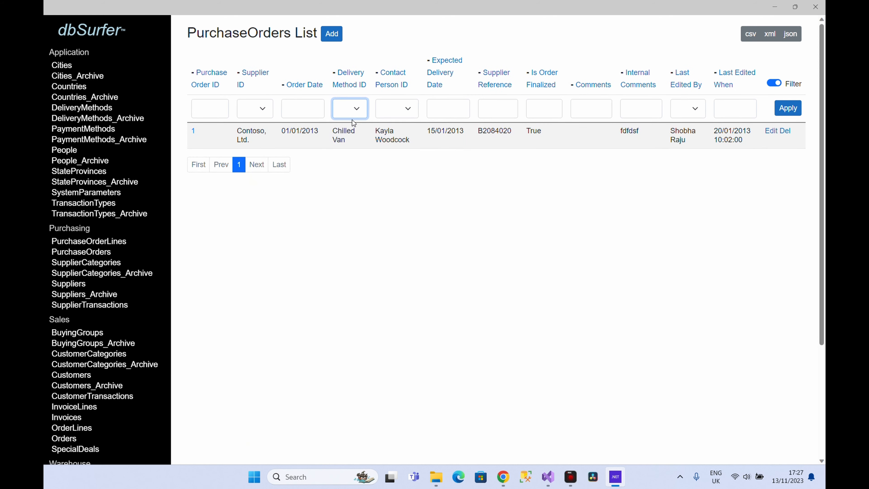
left_click(787, 115)
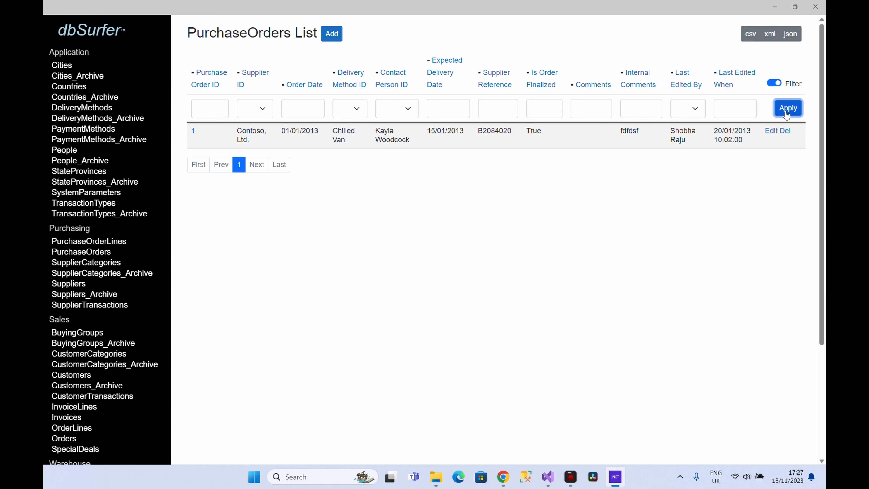
left_click(787, 115)
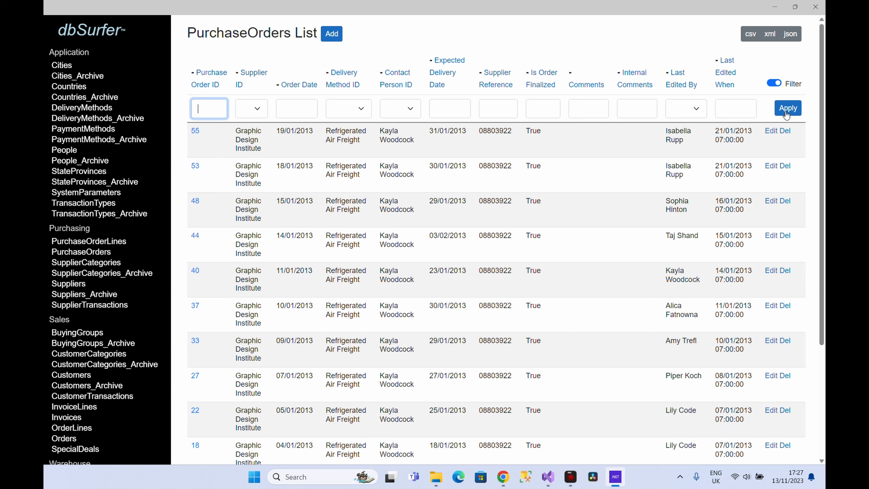
type("77")
left_click(788, 112)
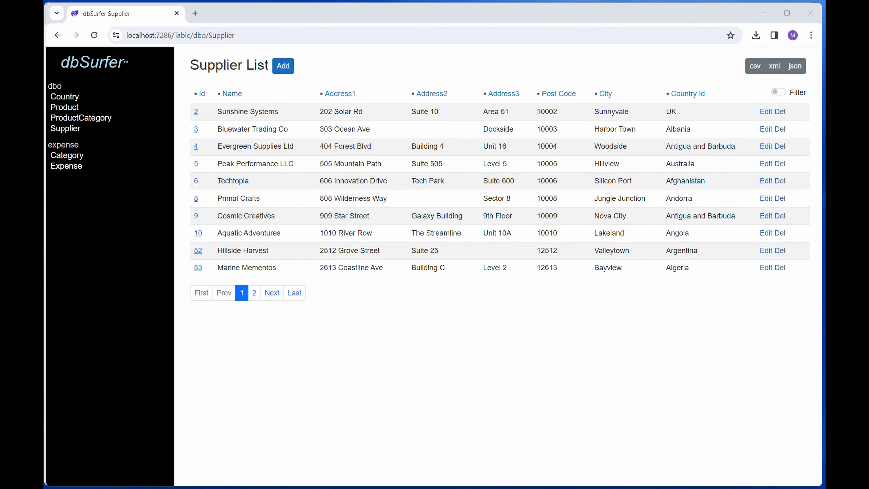
Export the Supplier list as CSV and open the downloaded file.
left_click(756, 68)
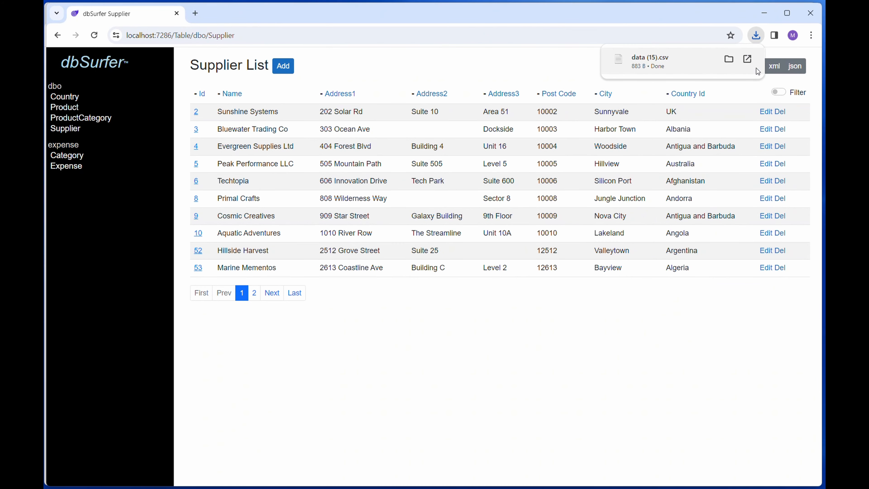
left_click(685, 64)
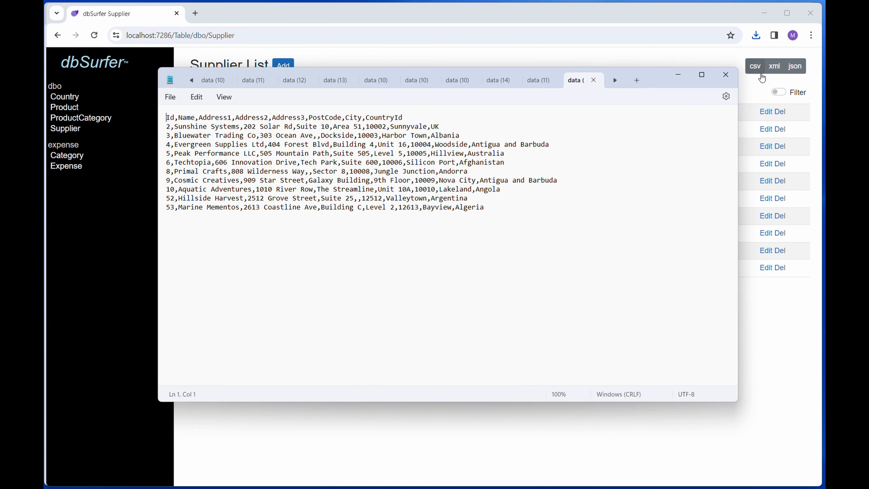
Export the Supplier list as XML and open the downloaded file.
left_click(768, 67)
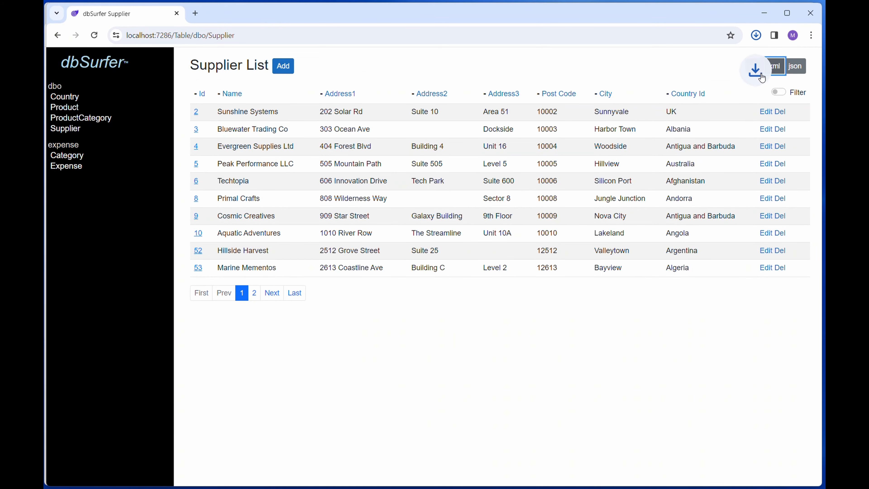
left_click(756, 35)
left_click(663, 85)
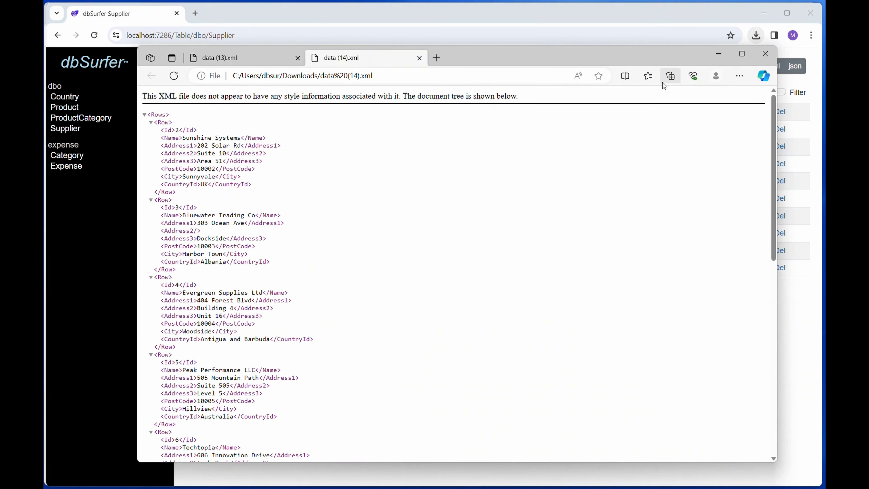
Export the Supplier list as JSON, open the downloaded file and close it.
left_click(783, 68)
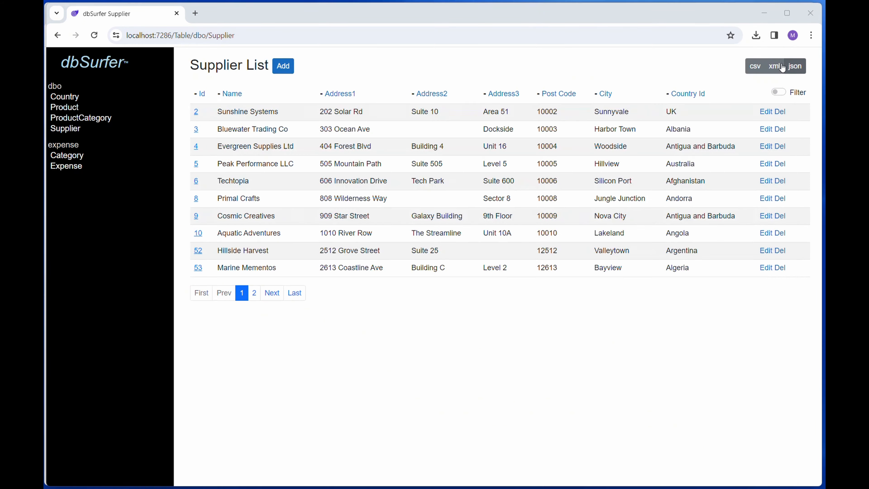
left_click(758, 73)
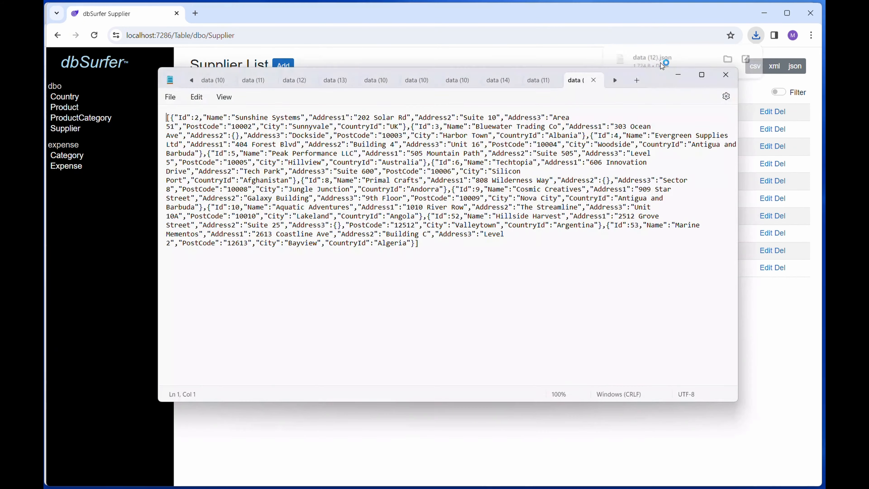
left_click(726, 74)
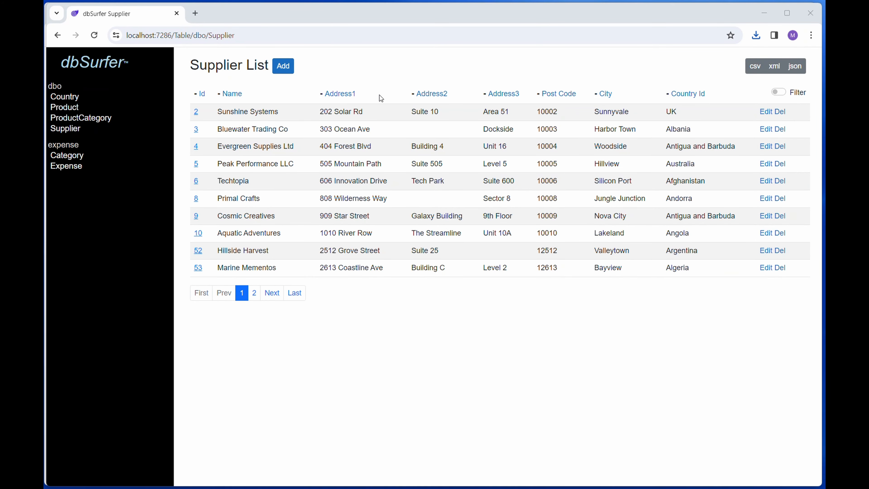
Open a new Supplier Add form and narrow the browser window to a mobile width.
left_click(293, 68)
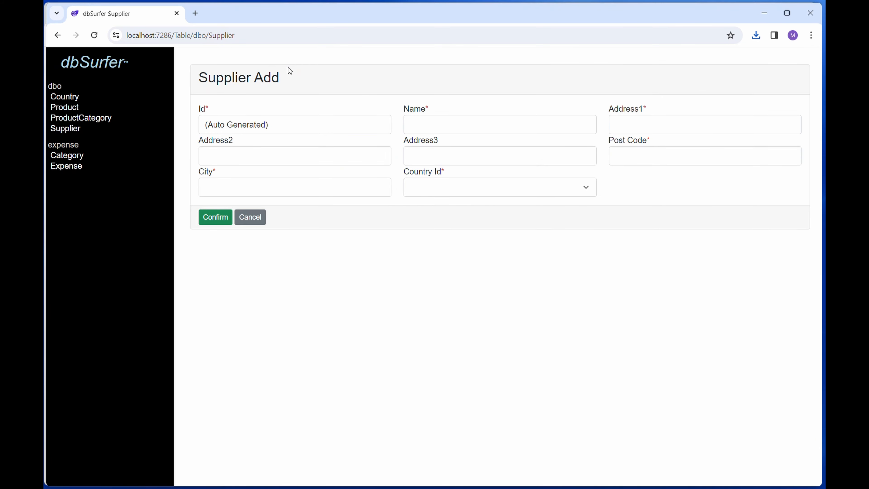
left_click_drag(822, 68, 238, 74)
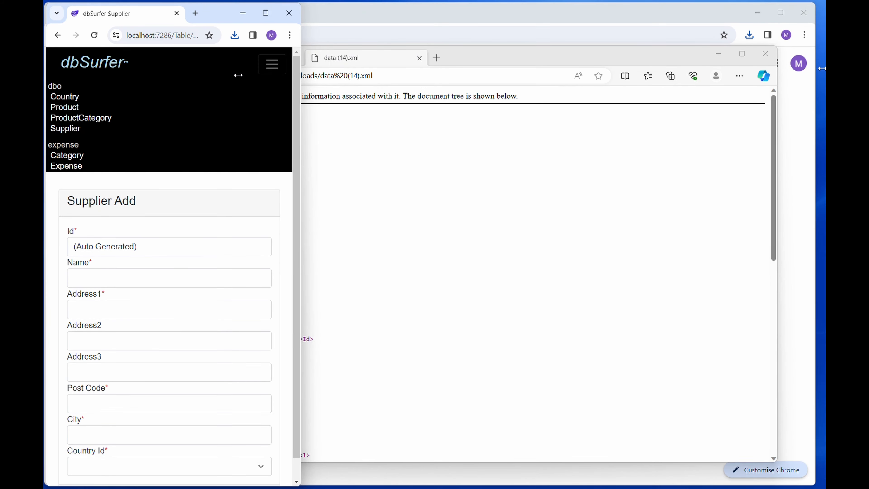
Toggle the collapsible navigation menu open and closed in the narrow layout.
left_click(269, 61)
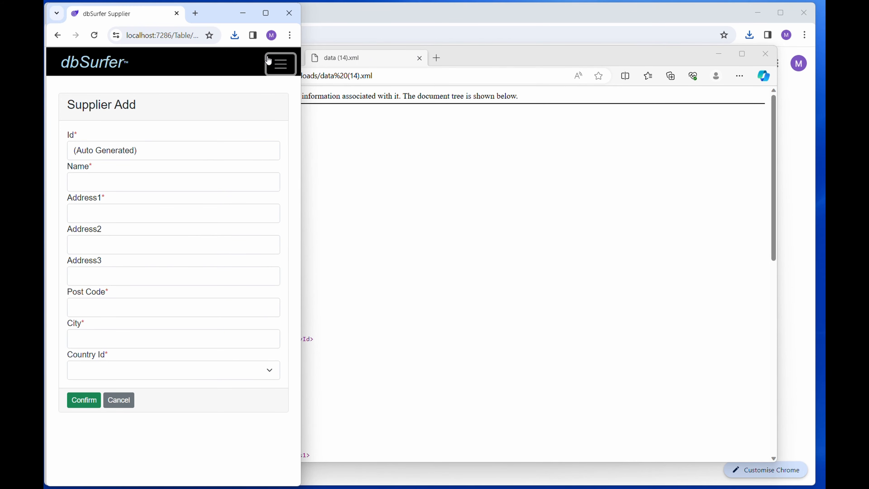
left_click(268, 61)
scroll(185, 320, "down", 1)
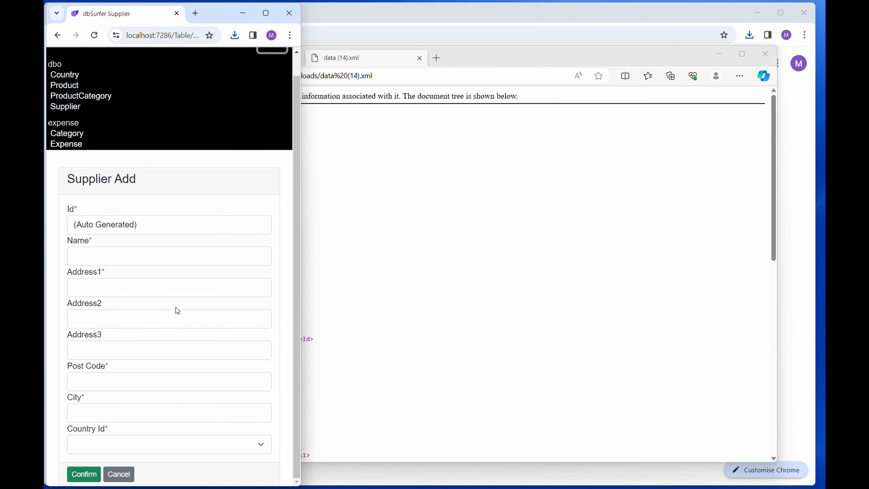
scroll(178, 310, "up", 1)
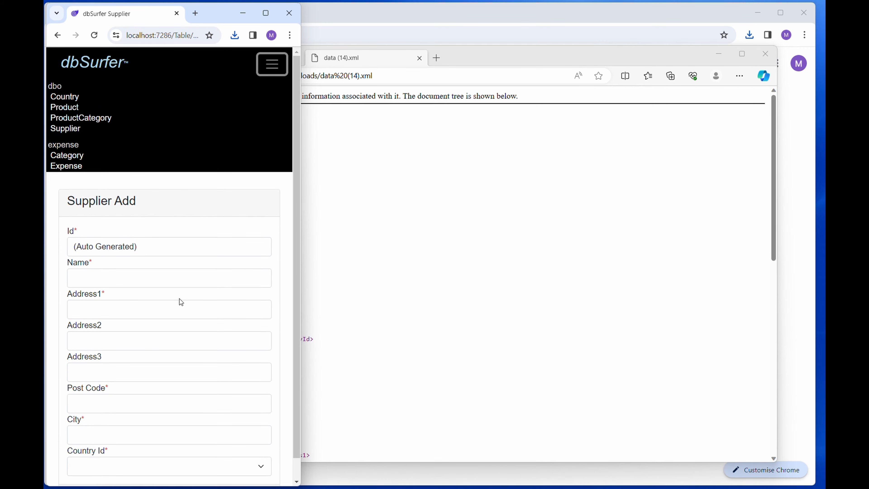
left_click(269, 62)
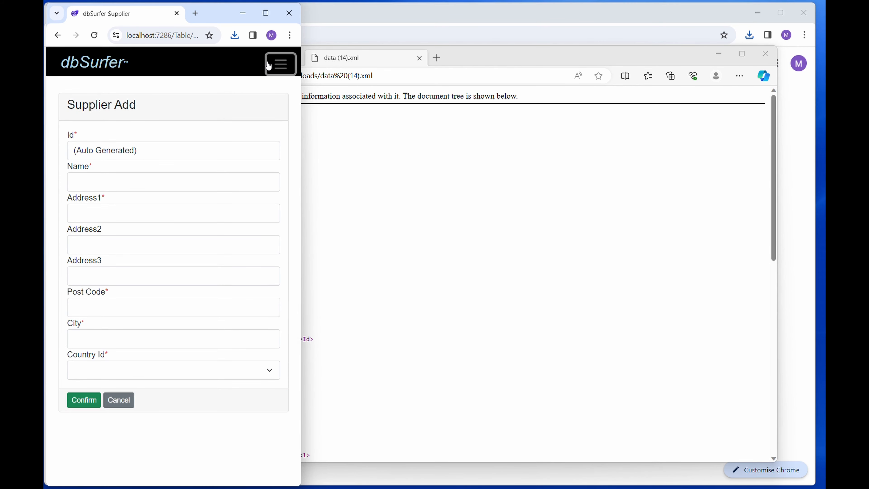